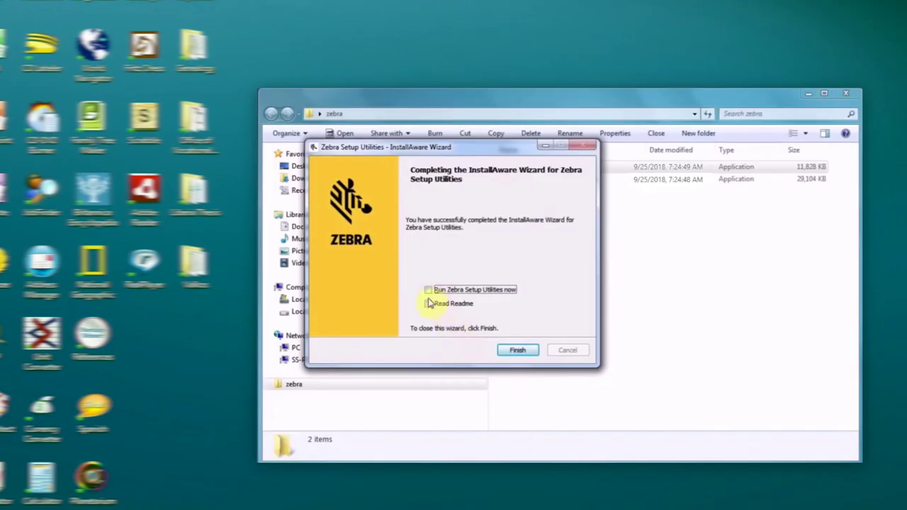
Finish the Zebra Setup Utilities installation with the utility set to run, and preload the printer drivers.
click(428, 291)
click(518, 350)
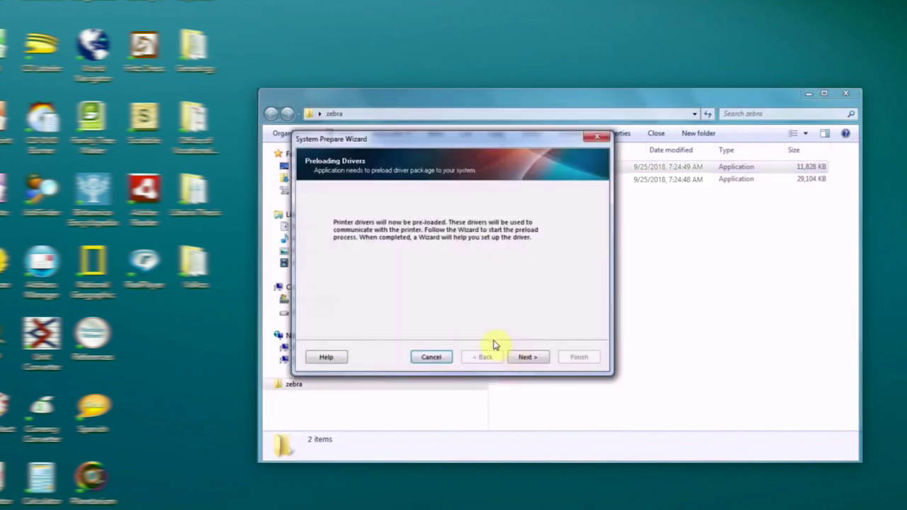
click(528, 357)
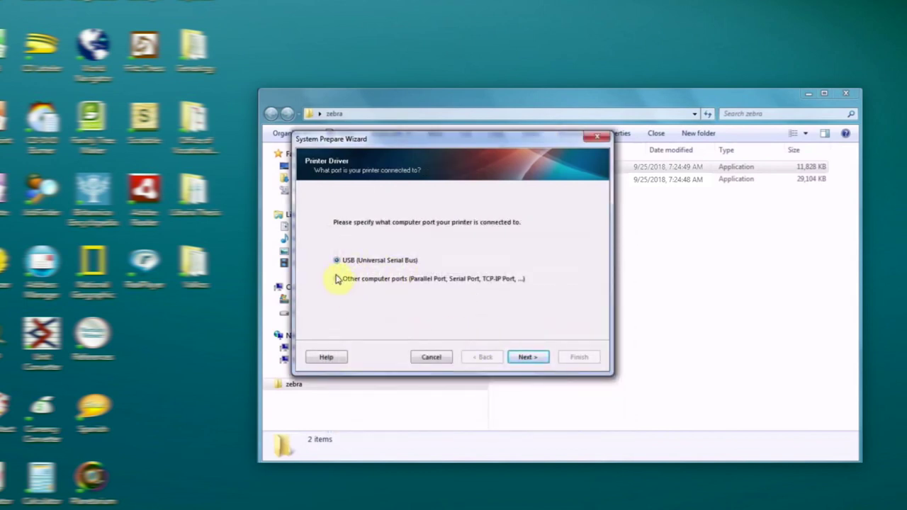
Specify other computer ports as the printer connection and complete the System Prepare Wizard.
click(345, 282)
click(526, 358)
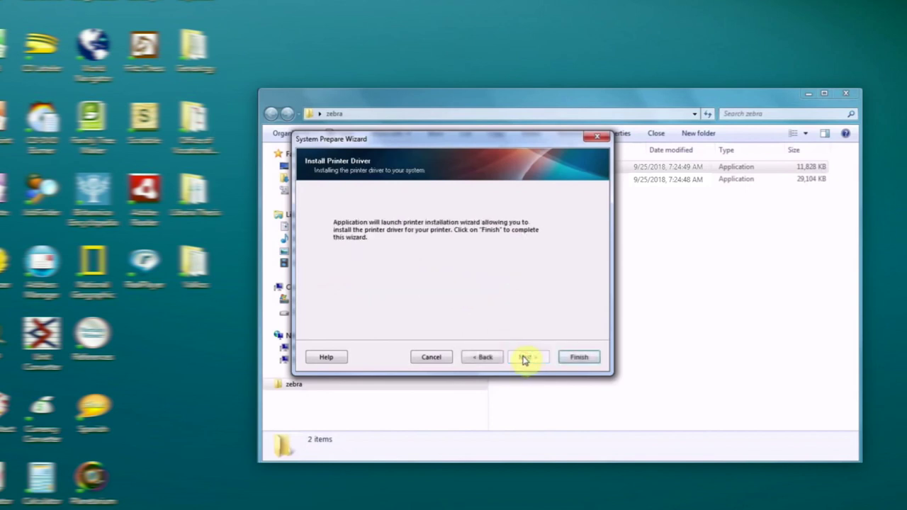
click(581, 359)
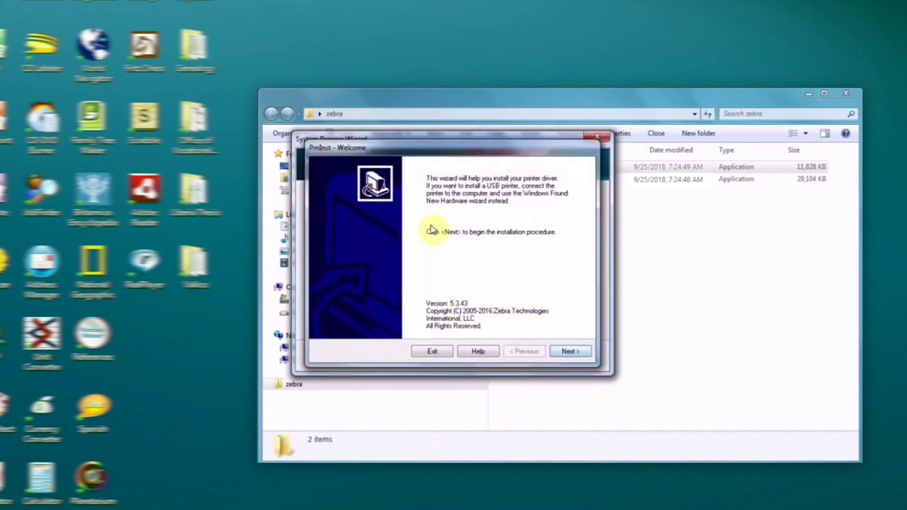
Start a printer installation and select the ZDesigner GC420d model.
click(570, 352)
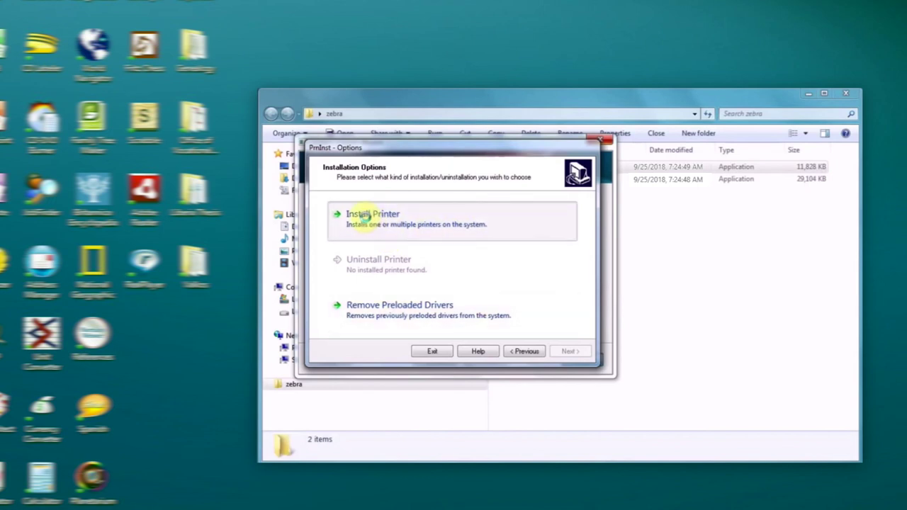
click(367, 220)
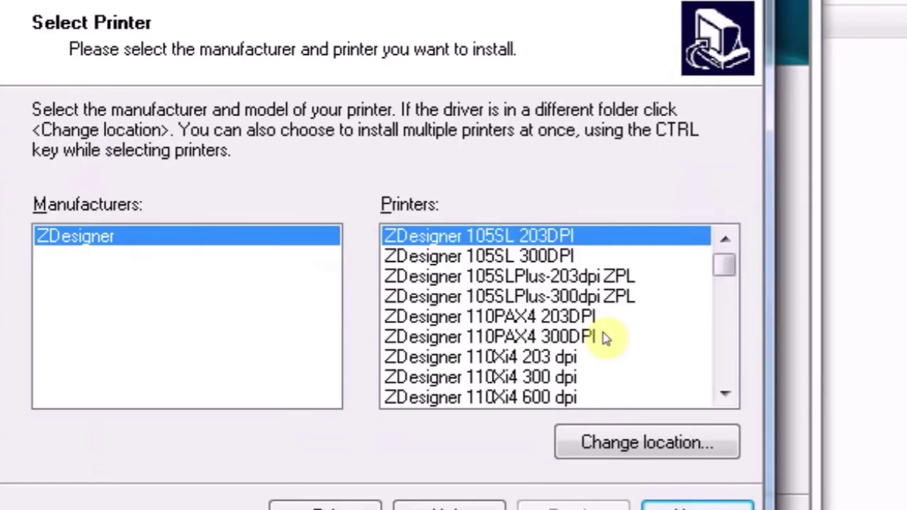
key(Down)
key(Down)
key(Down)
key(Down)
key(Down)
key(Down)
key(Down)
key(Down)
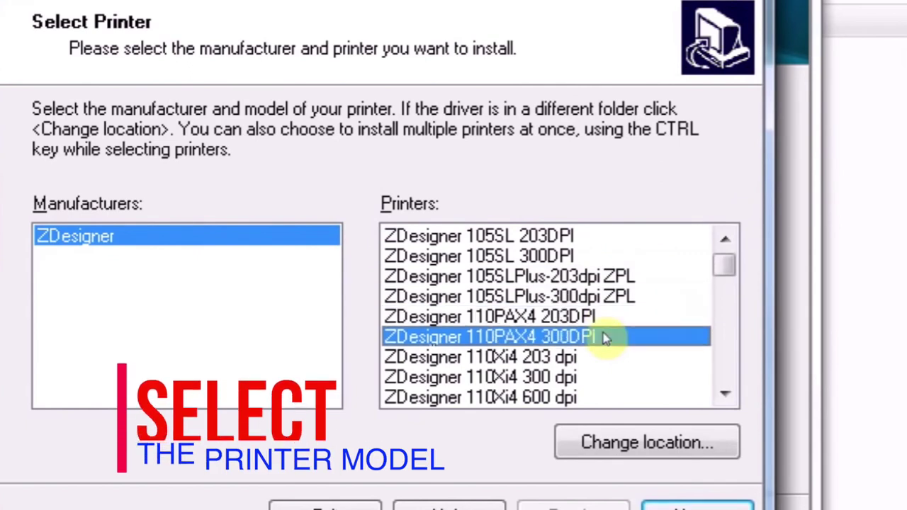
key(Down)
key(Down)
key(Down)
key(Down)
key(Down)
key(Down)
key(Down)
key(Down)
key(Down)
key(Down)
key(Down)
key(Down)
key(Down)
key(Down)
key(Down)
key(Down)
key(Down)
key(Down)
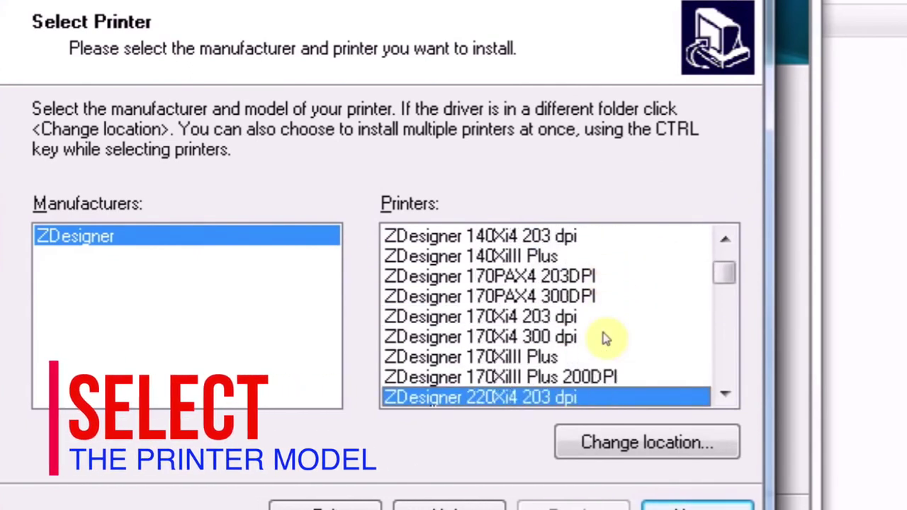
key(Down)
key(Down)
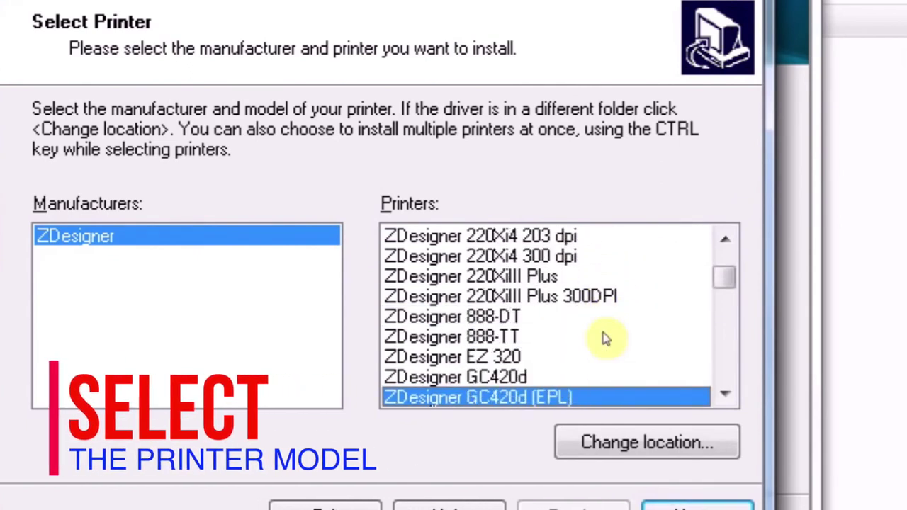
key(Up)
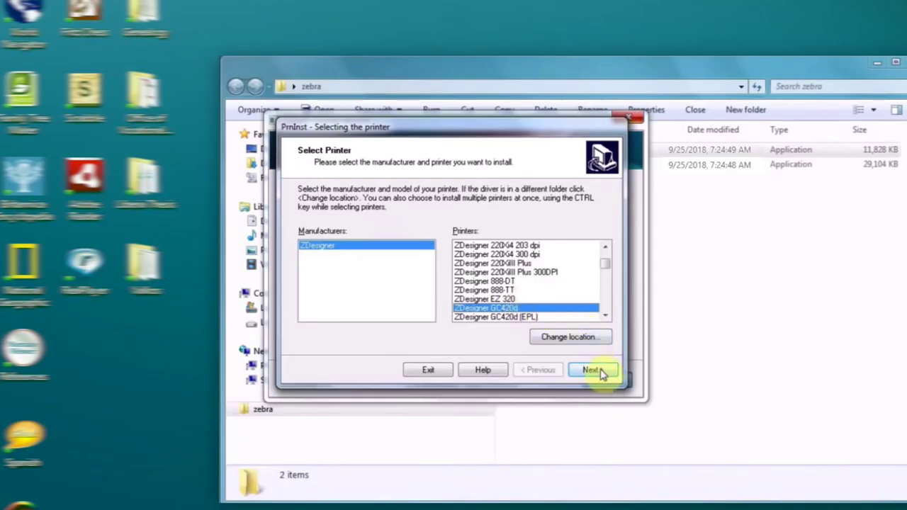
Install the selected printer on port LPT1 and finish with only the Zebra Font Downloader setup chosen for launch.
click(592, 370)
click(502, 311)
click(501, 311)
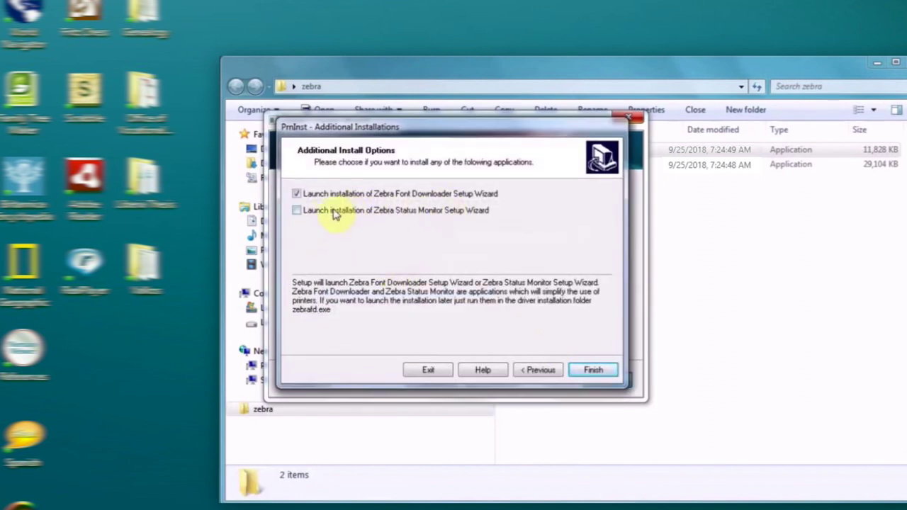
click(593, 372)
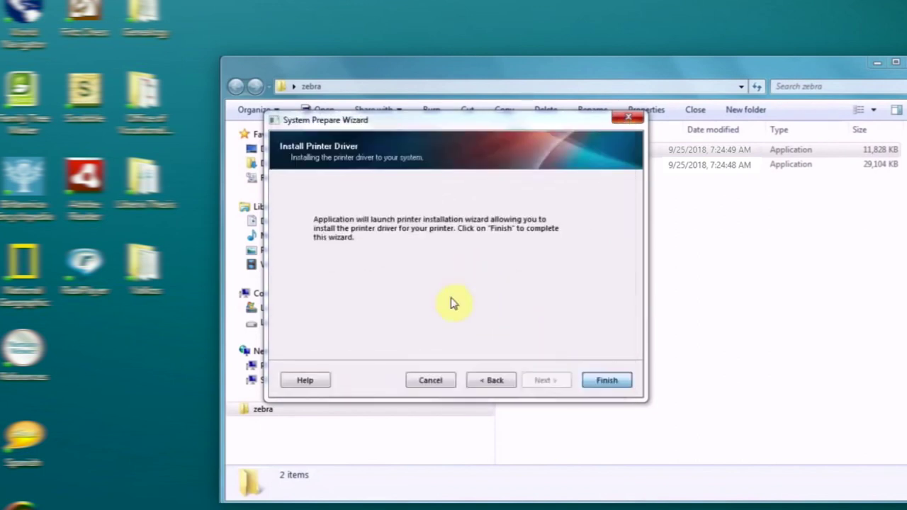
Install Zebra Font Downloader with the default Start Menu folder and a desktop icon.
click(528, 358)
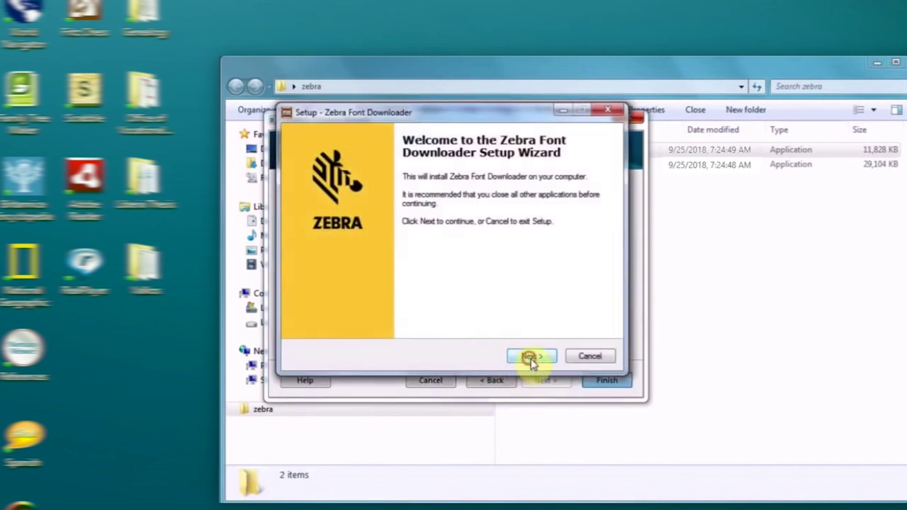
click(535, 358)
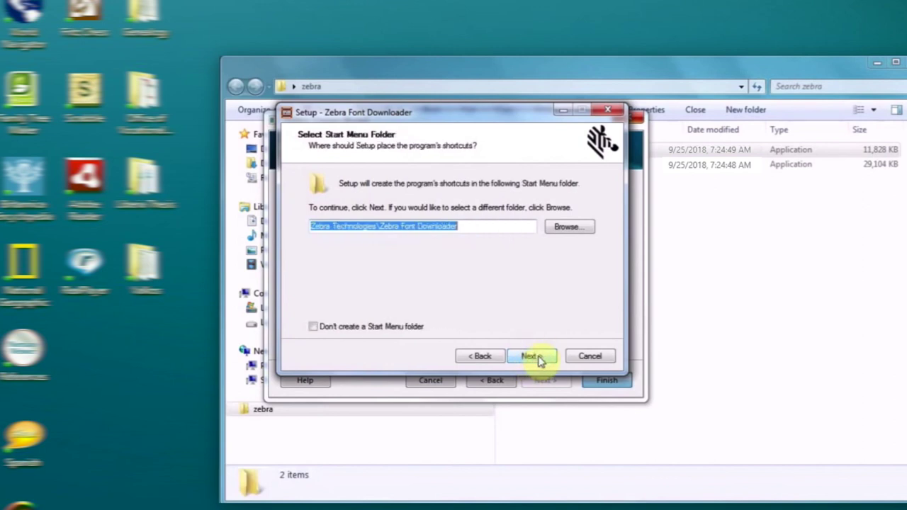
click(537, 358)
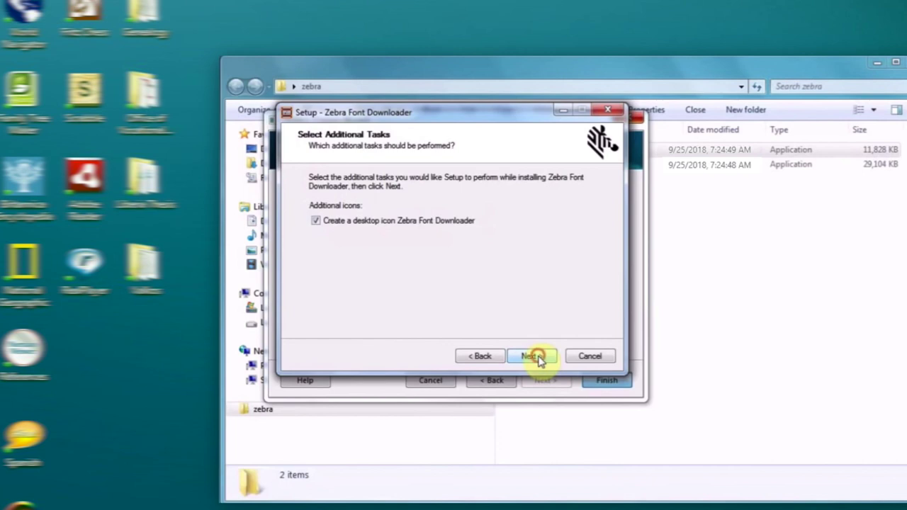
click(538, 358)
click(536, 358)
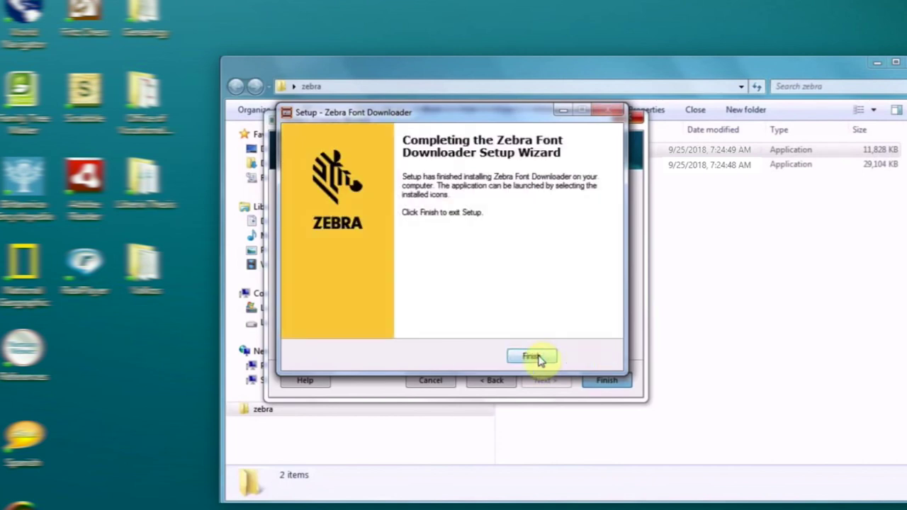
click(536, 356)
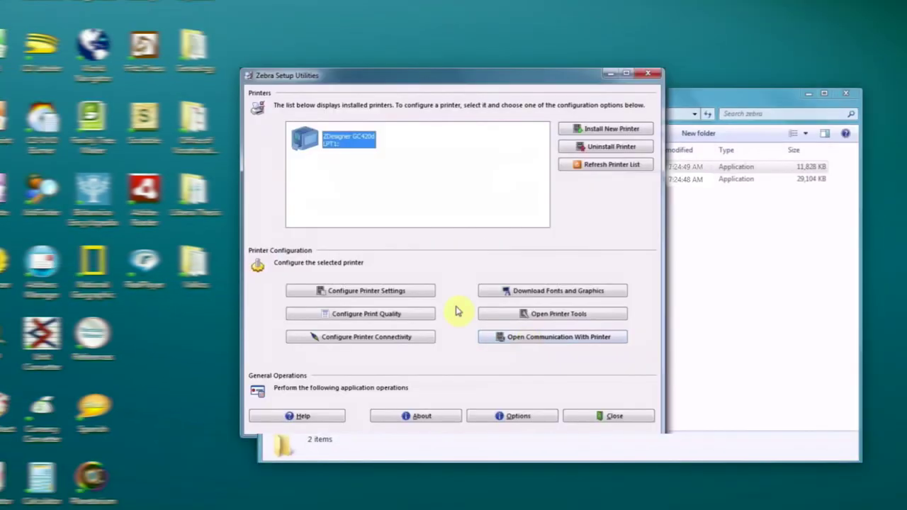
Close Zebra Setup Utilities and start the zebradesigner-v250-9385.exe setup in English.
click(348, 139)
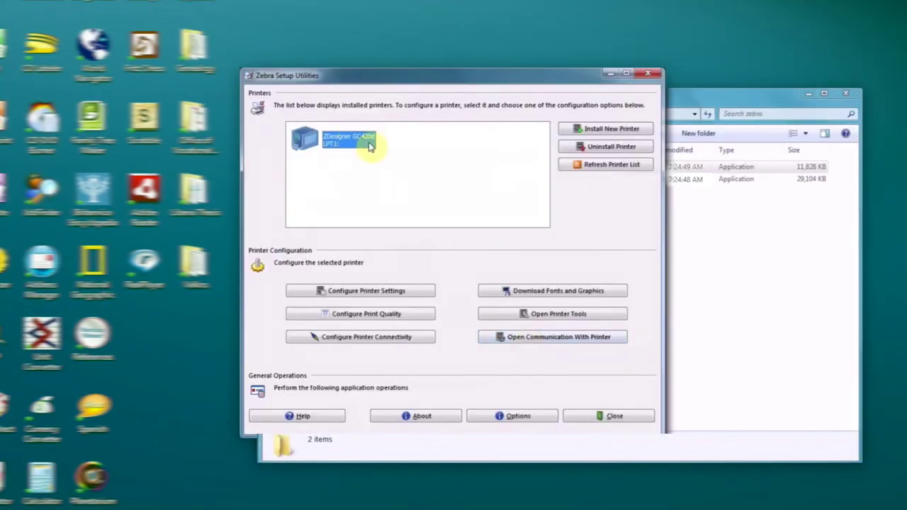
click(616, 418)
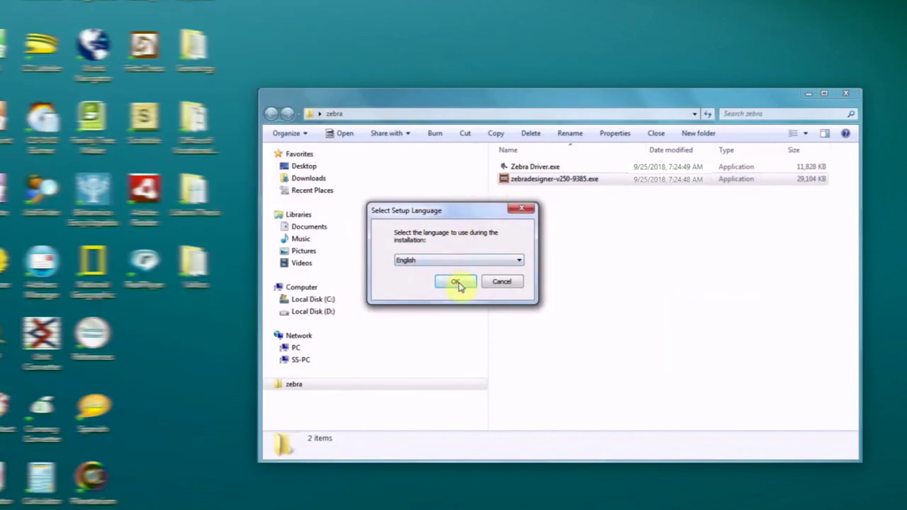
click(458, 282)
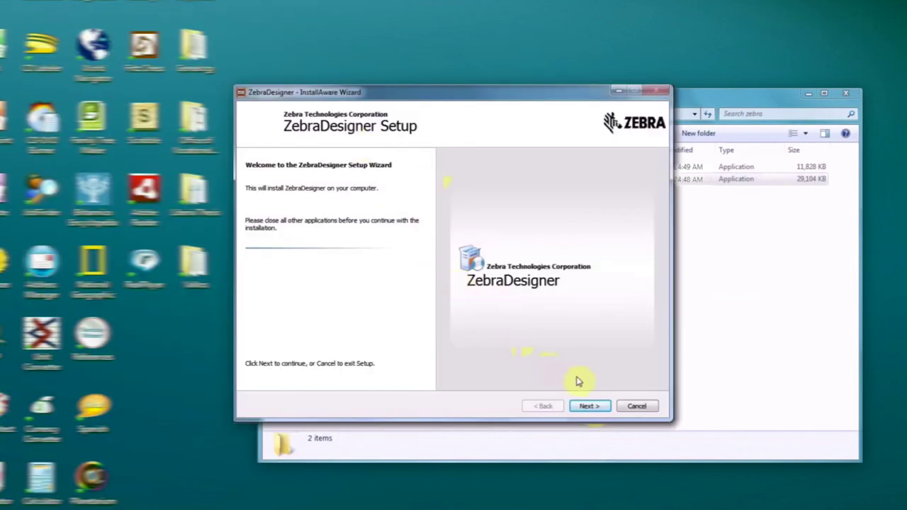
click(588, 406)
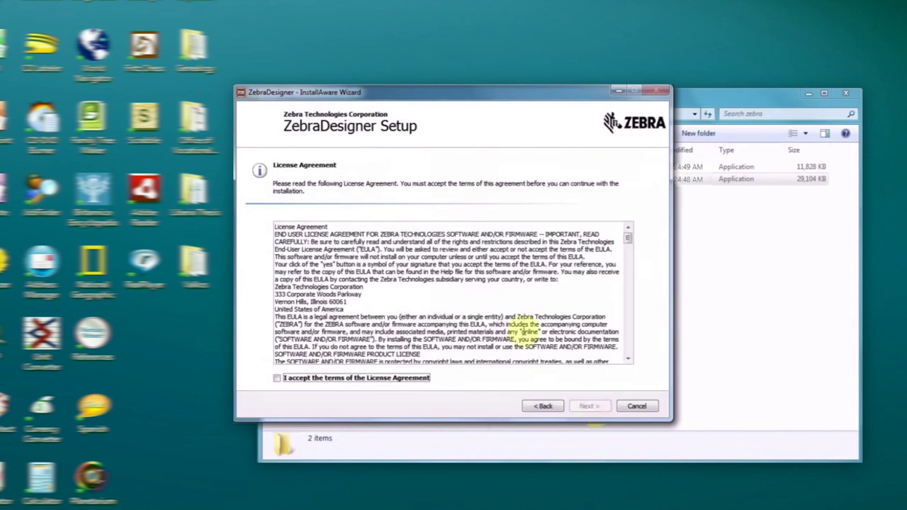
Accept the ZebraDesigner license agreement and keep the prefilled user information.
click(299, 378)
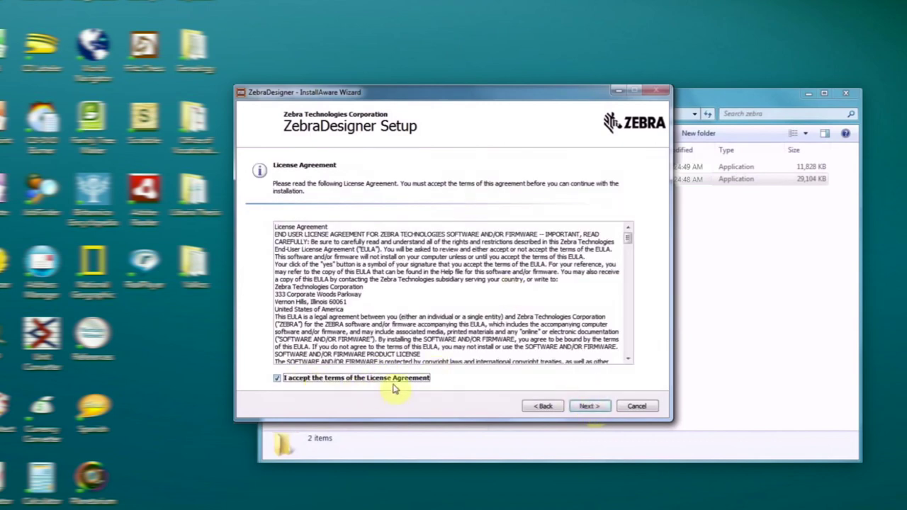
click(588, 406)
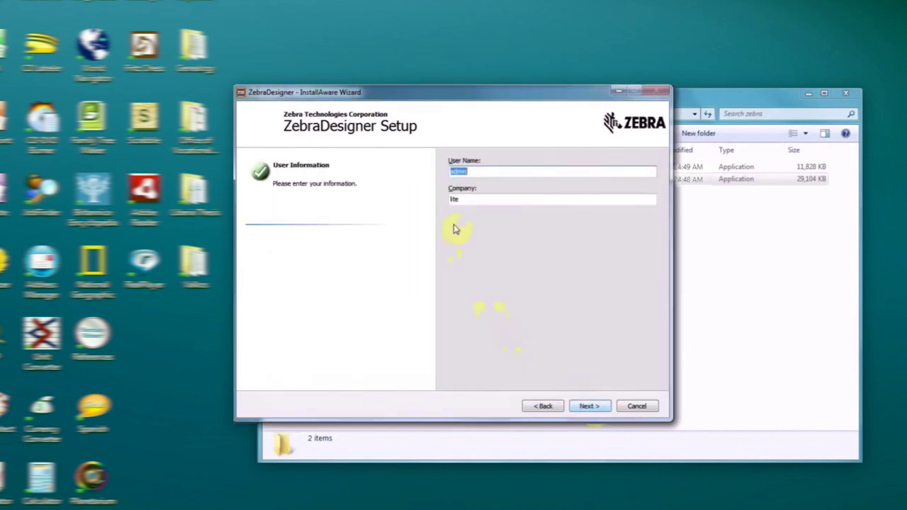
click(588, 407)
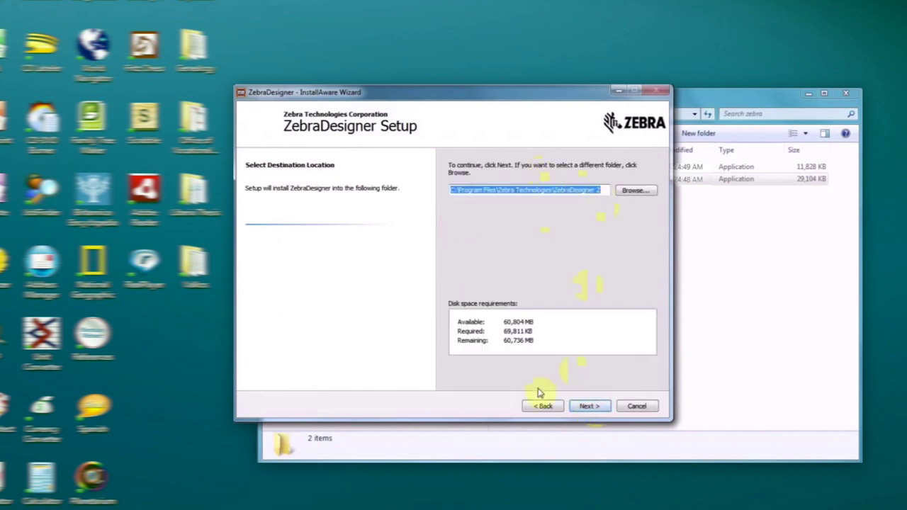
Install ZebraDesigner in the default folder with shortcuts for all users and desktop and Quick Launch icons, without running it on completion.
click(597, 407)
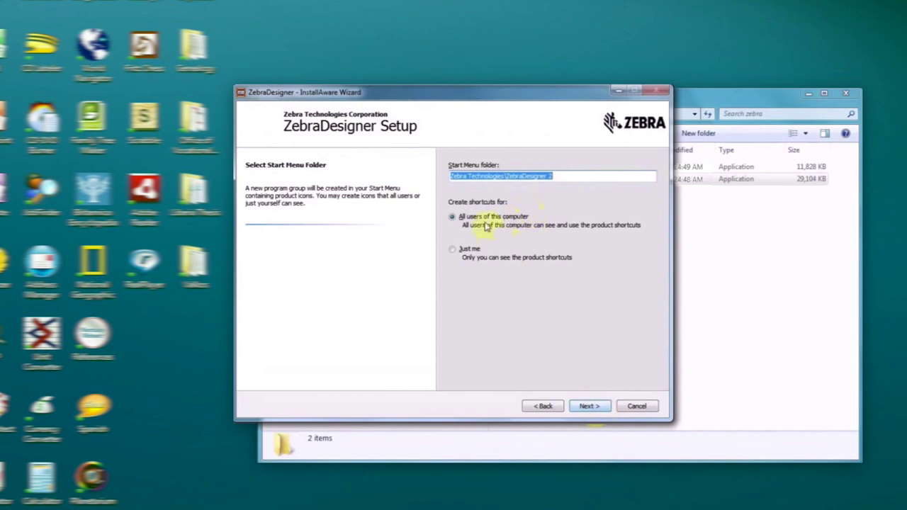
click(588, 407)
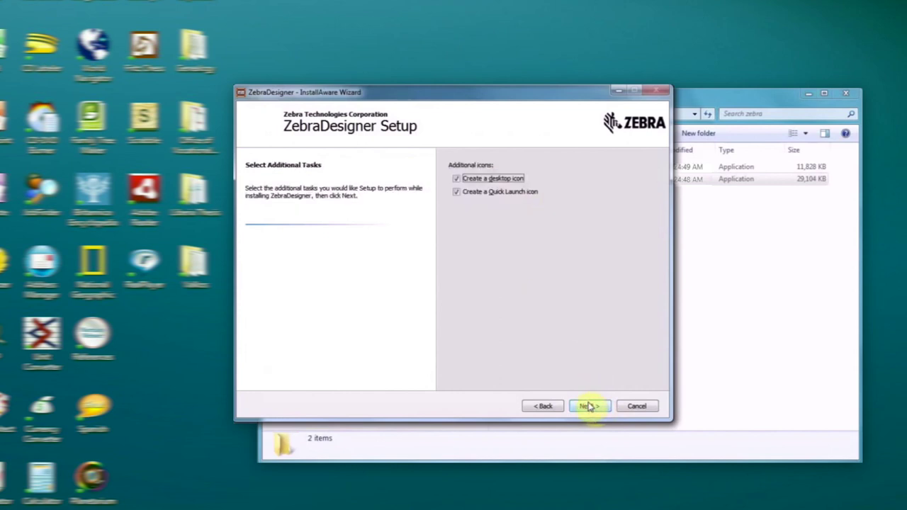
click(592, 409)
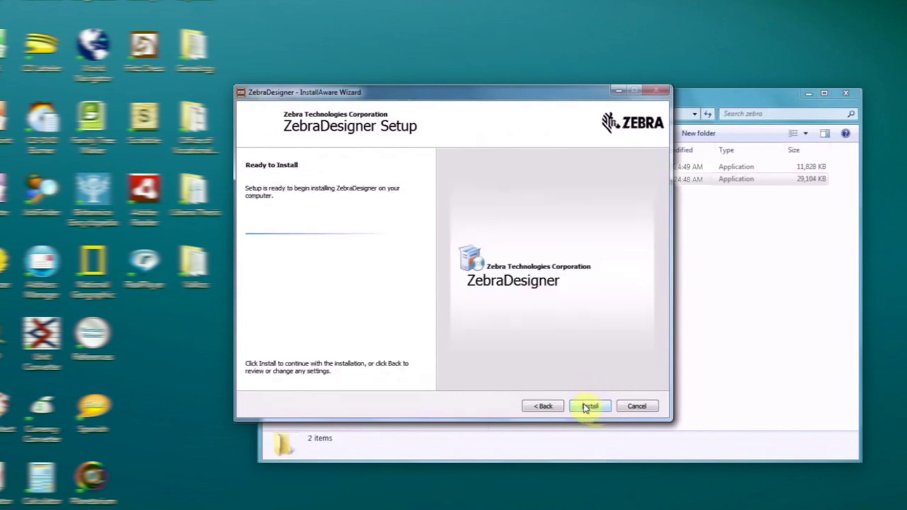
click(588, 406)
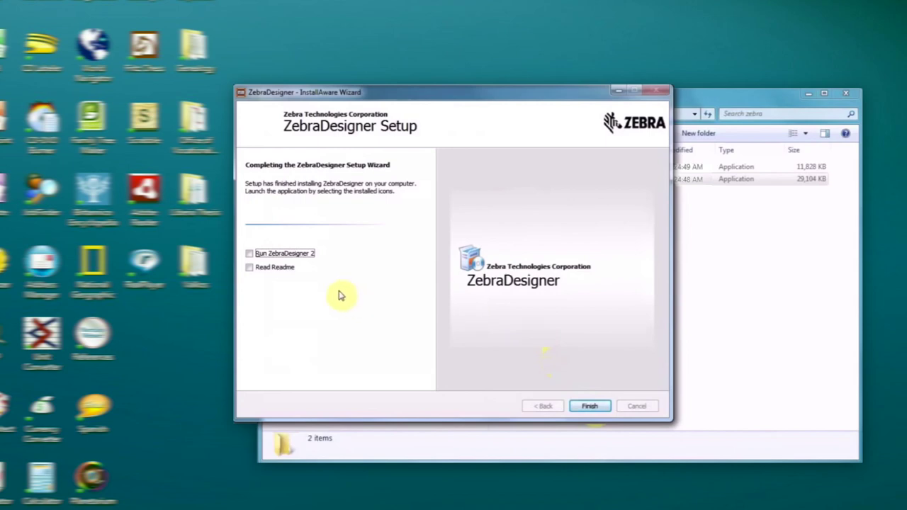
click(591, 407)
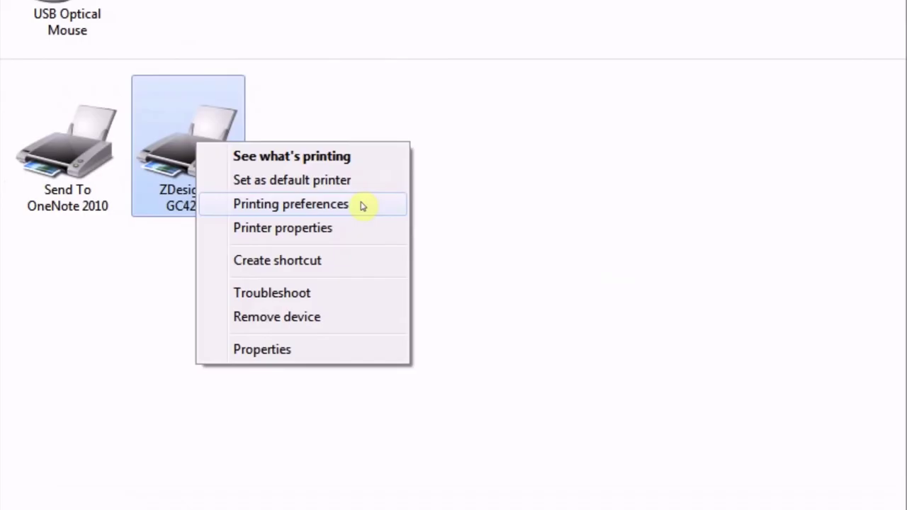
Set the ZDesigner GC420d printing preferences to a label size of 1.50 by 1 inch and apply them.
click(319, 204)
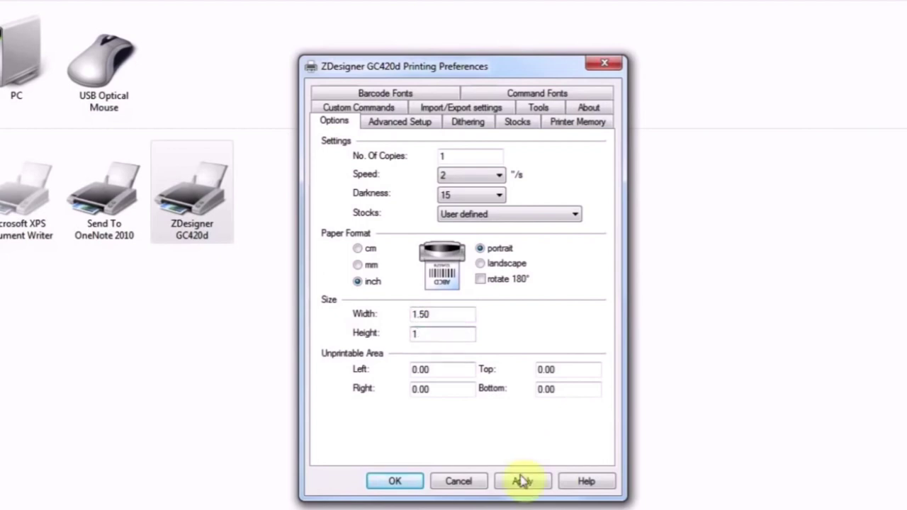
click(522, 480)
click(393, 482)
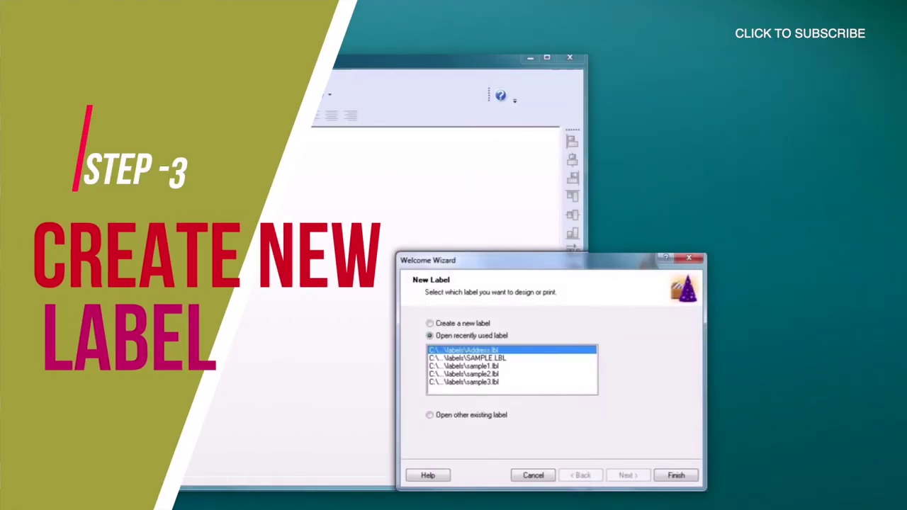
Create a new label for the ZDesigner GC420d printer without a predefined stock.
click(432, 324)
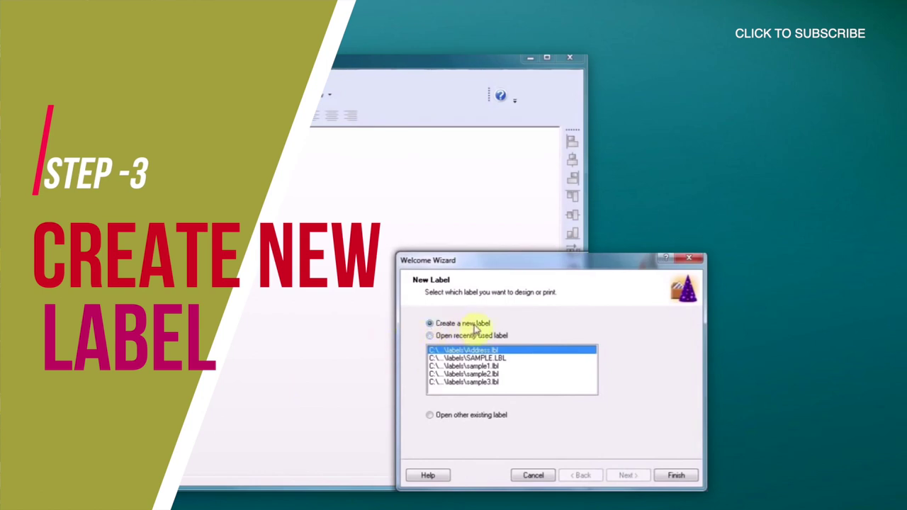
click(675, 476)
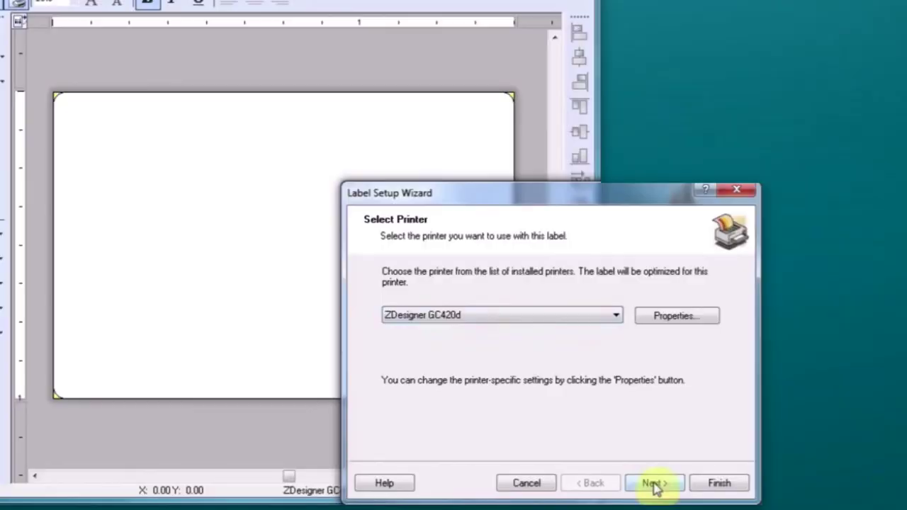
click(626, 475)
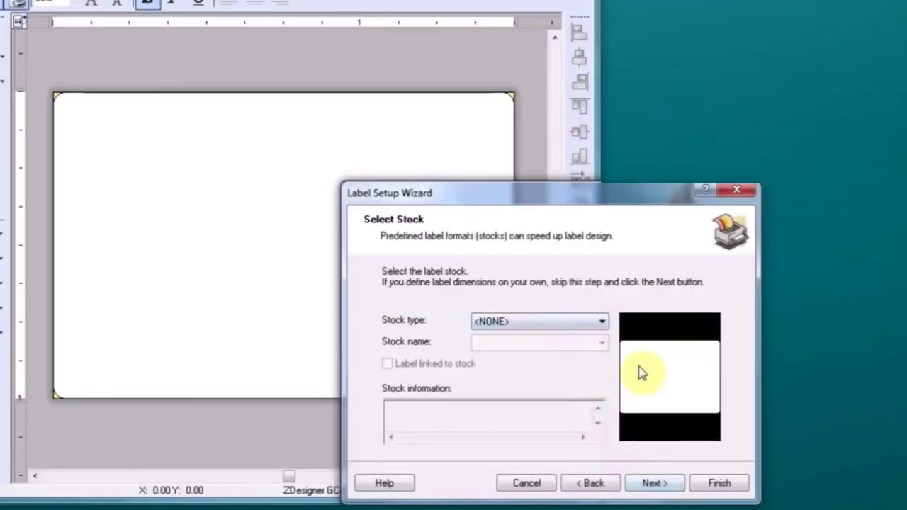
click(653, 486)
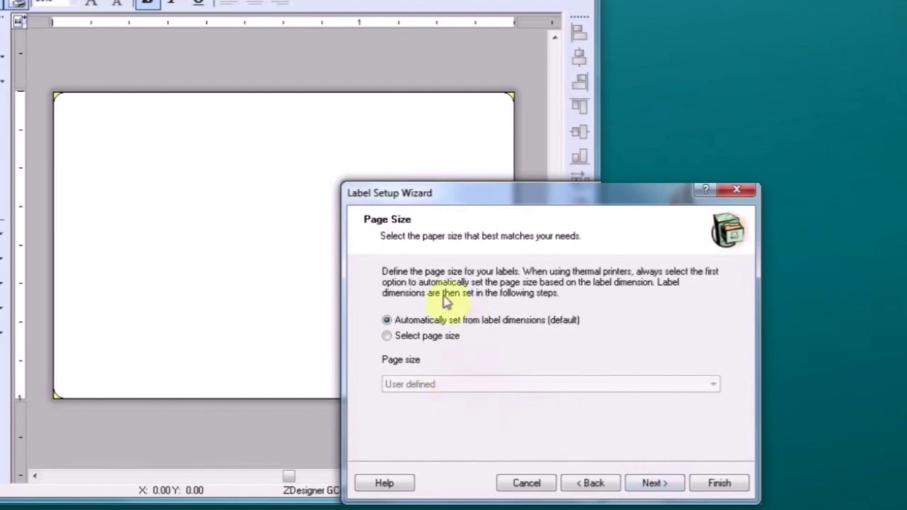
Set a user-defined page size of 1.5 inch width and 1.0 inch height.
click(387, 336)
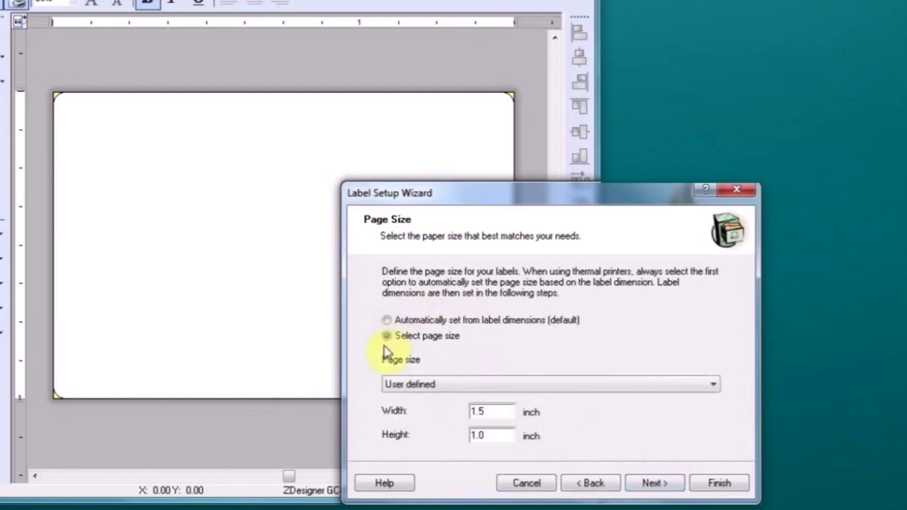
double_click(482, 413)
double_click(511, 439)
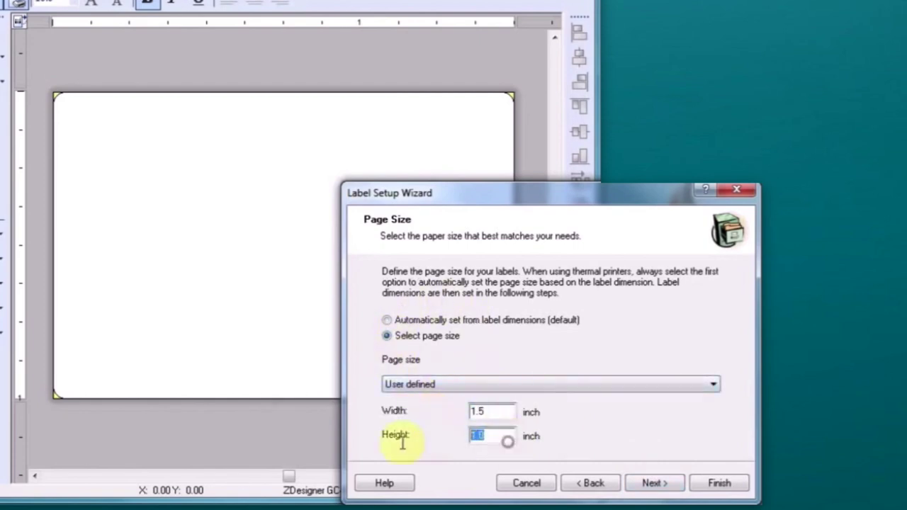
click(657, 484)
Compare the landscape layout, and use portrait orientation with the rotated print direction for the label.
click(386, 311)
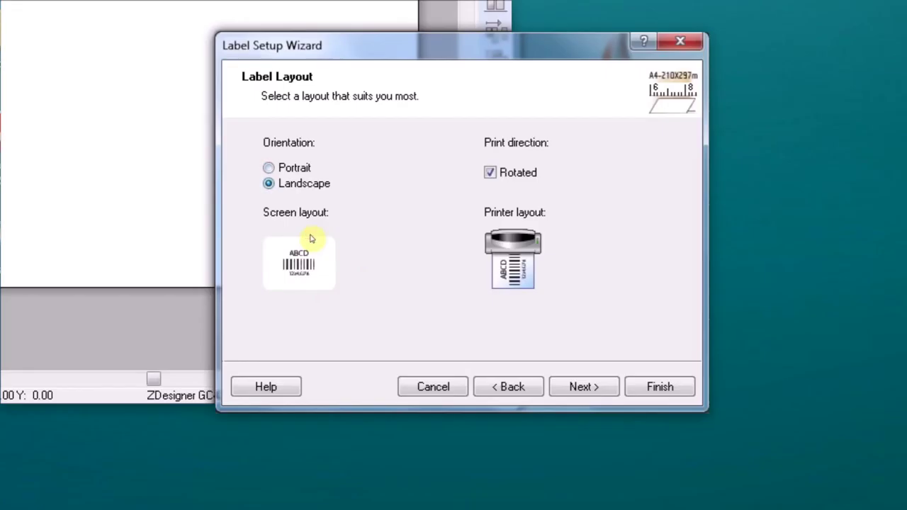
click(310, 233)
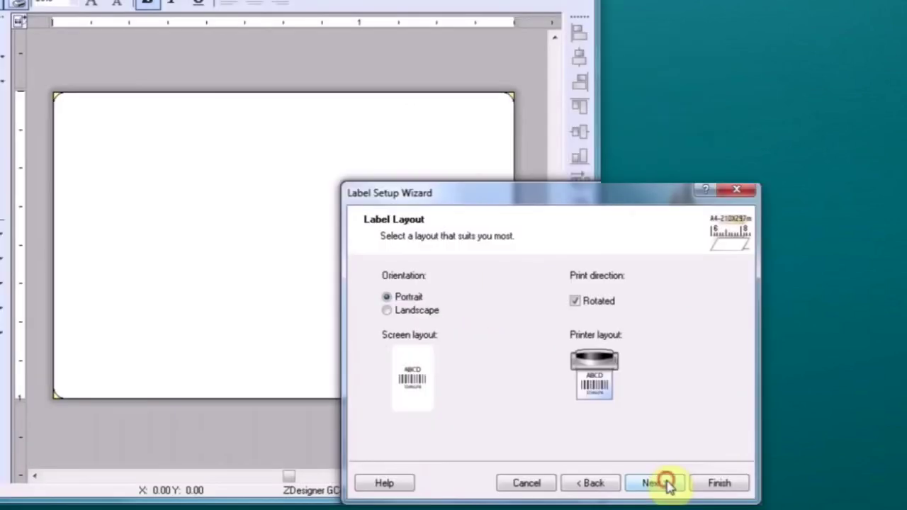
click(667, 483)
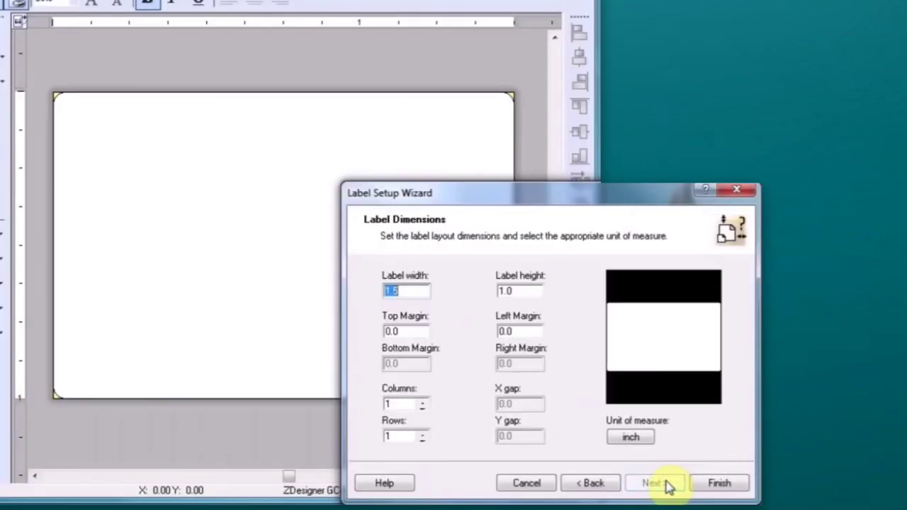
Keep the label dimensions at 1.5 by 1.0 inch with 0.0 top and left margins, and finish the label setup.
click(515, 291)
click(392, 289)
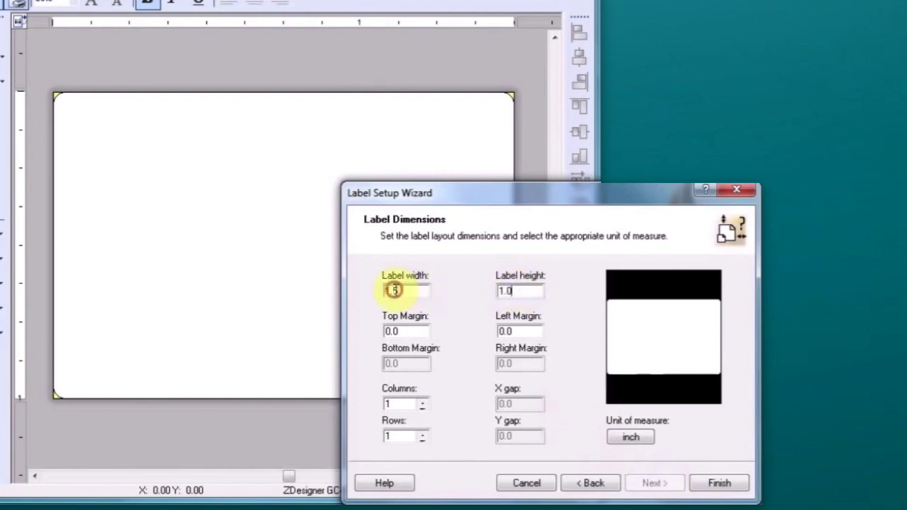
click(402, 331)
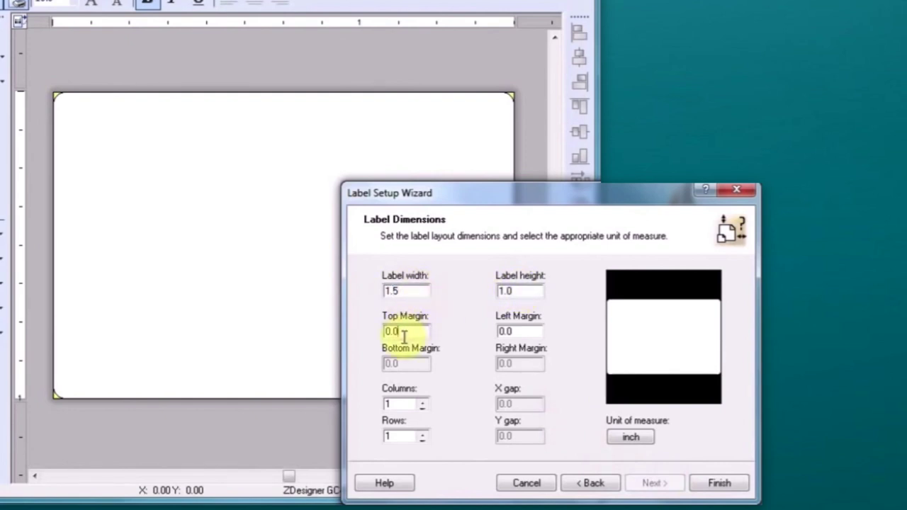
click(717, 485)
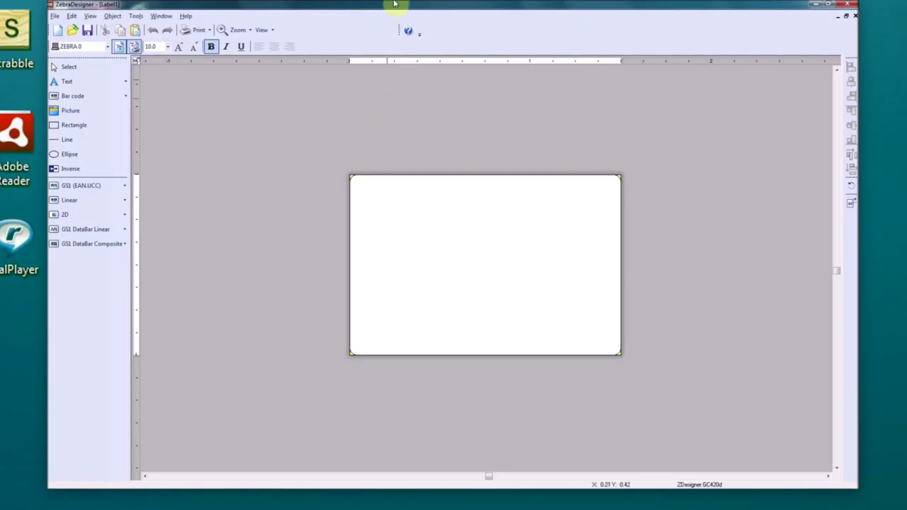
Add the fixed text "ZEBRA BARCODE TEST" near the label's upper edge in the ZEBRA 0 10.0 pt font.
click(389, 203)
text(ZEBRA BAR)
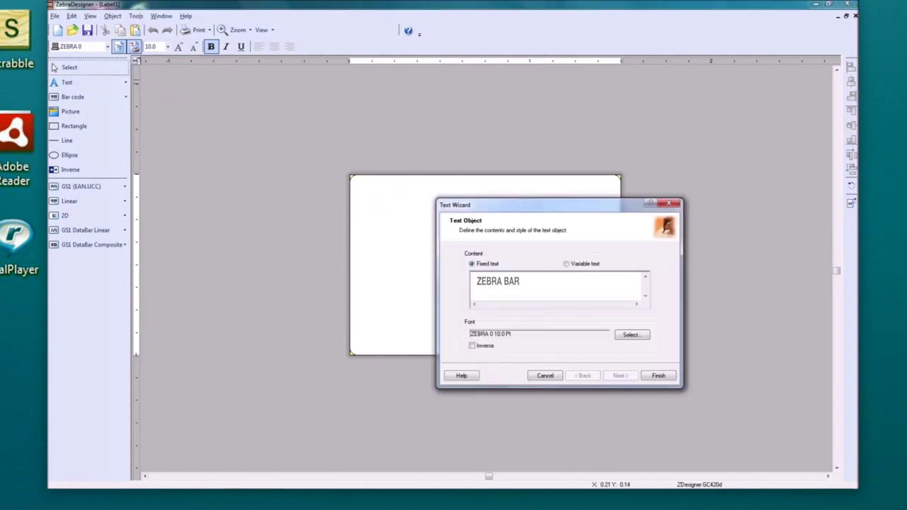
click(653, 377)
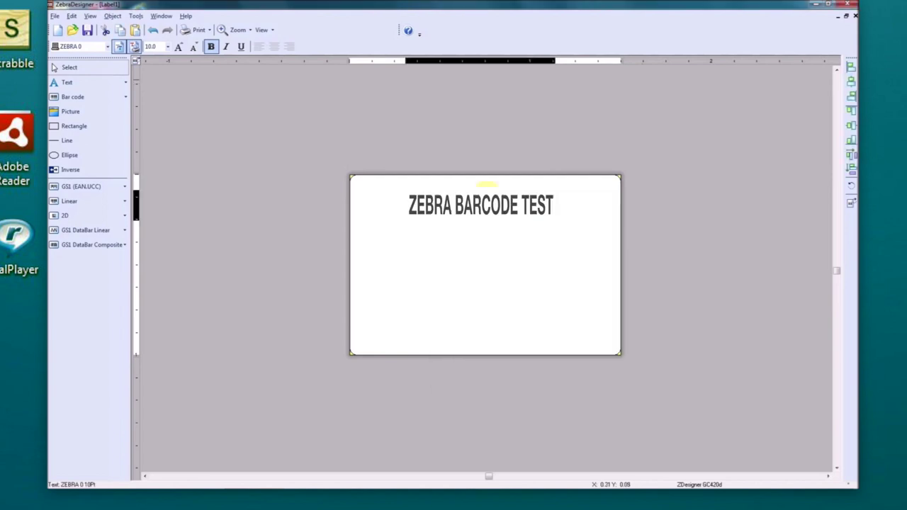
click(65, 98)
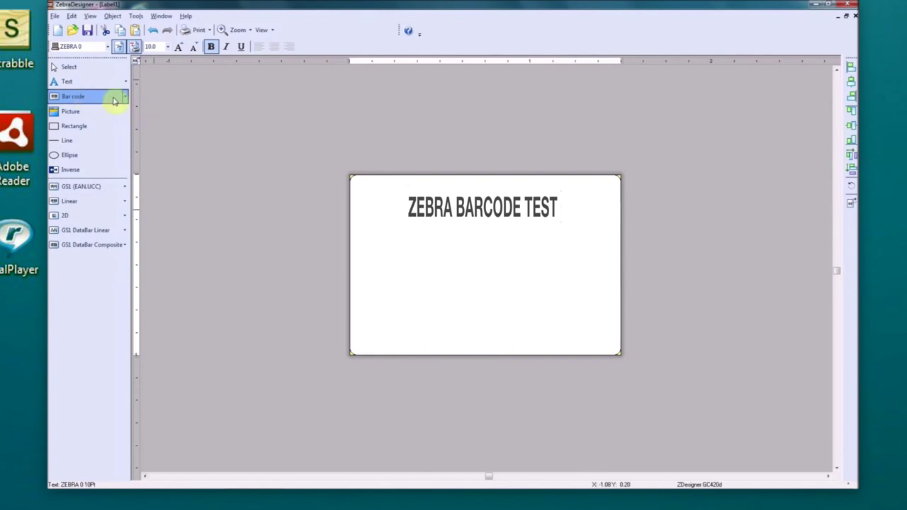
click(390, 262)
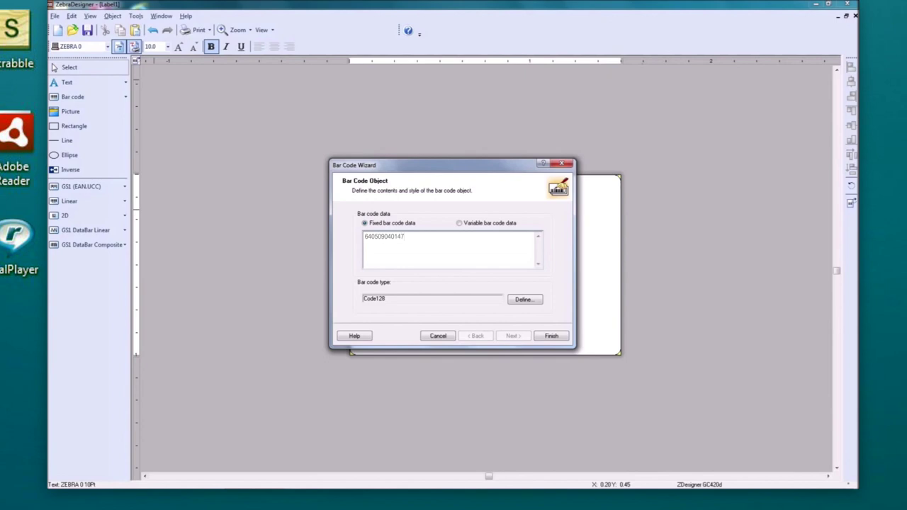
click(471, 299)
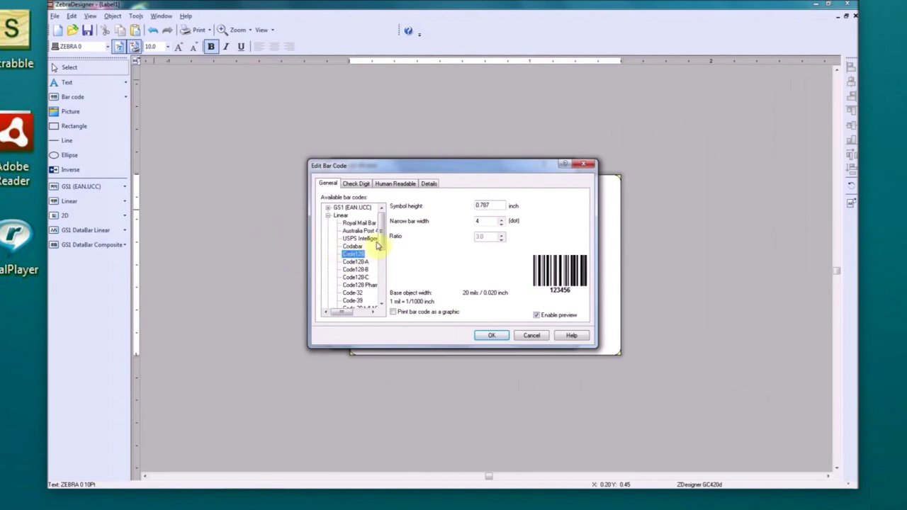
scroll(342, 234, down, 3)
drag(384, 286, 380, 213)
click(328, 207)
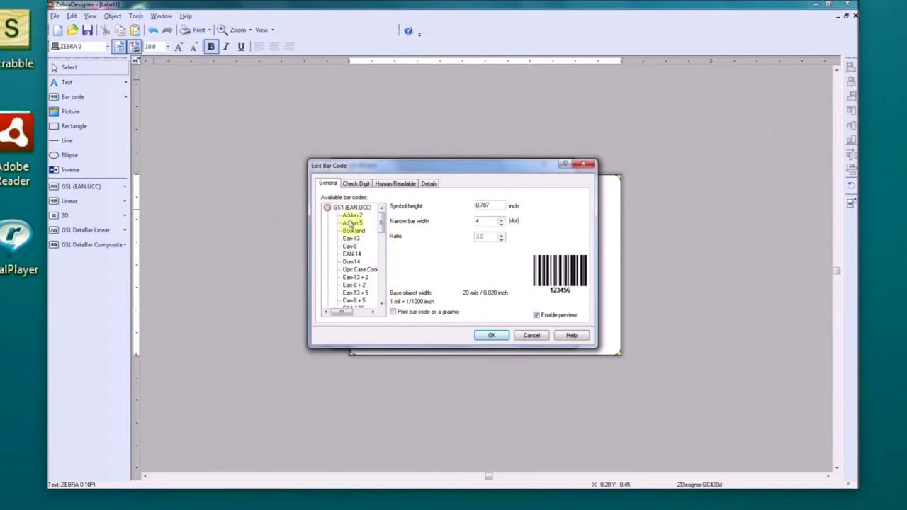
click(352, 239)
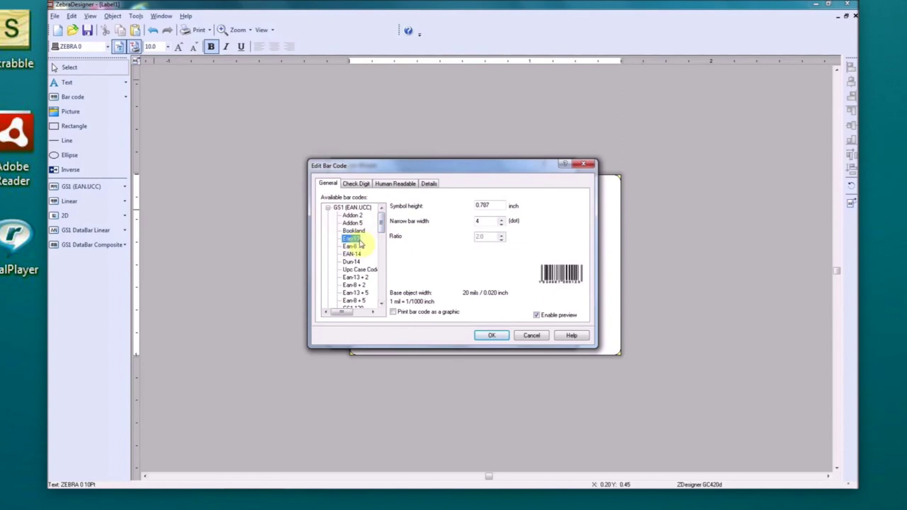